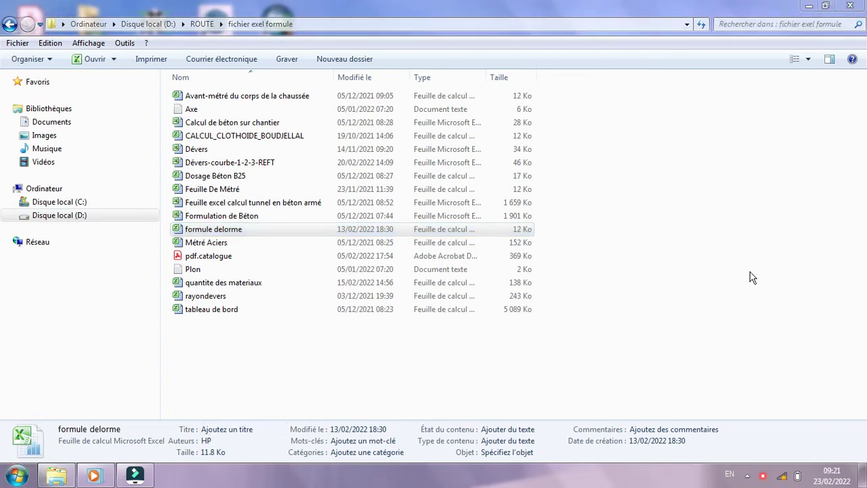
Open the 'formule delorme' workbook, dismiss the activation notice, and maximize the Excel window.
double_click(236, 230)
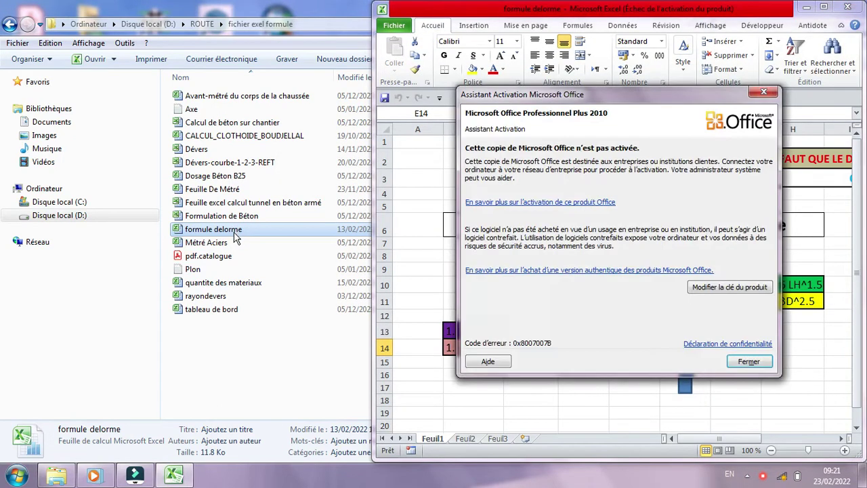
click(763, 92)
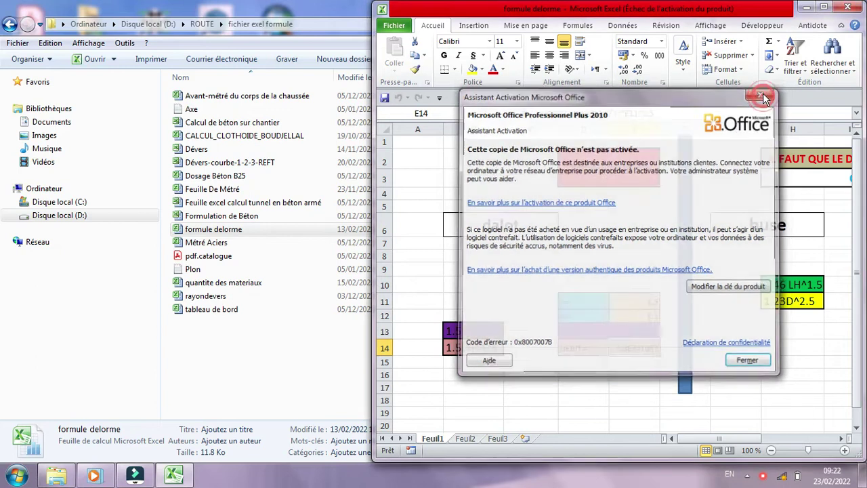
click(823, 8)
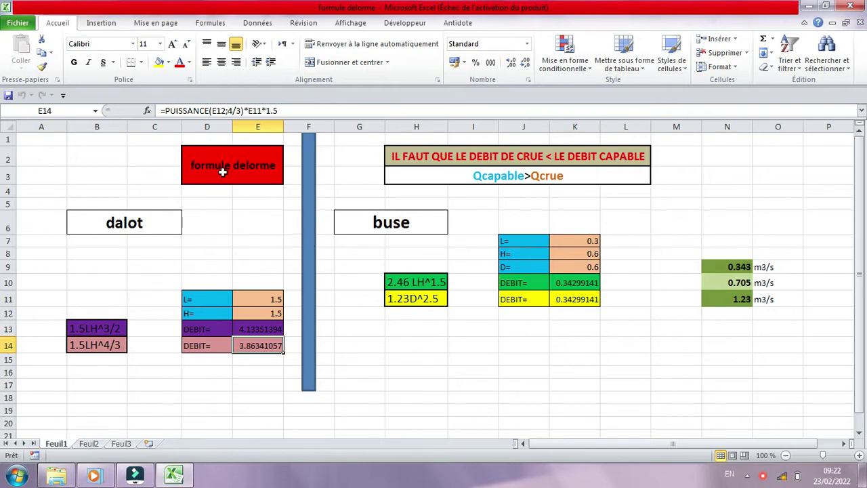
scroll(142, 304, down, 1)
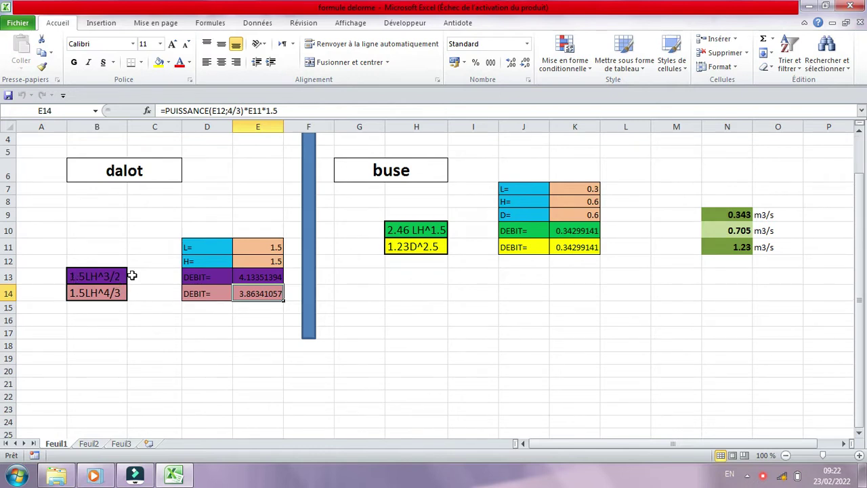
click(87, 288)
click(101, 270)
click(99, 287)
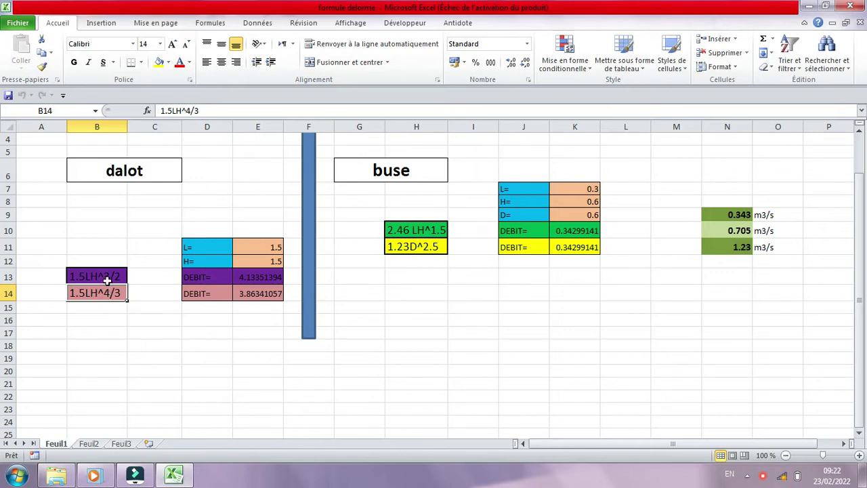
click(97, 294)
click(256, 292)
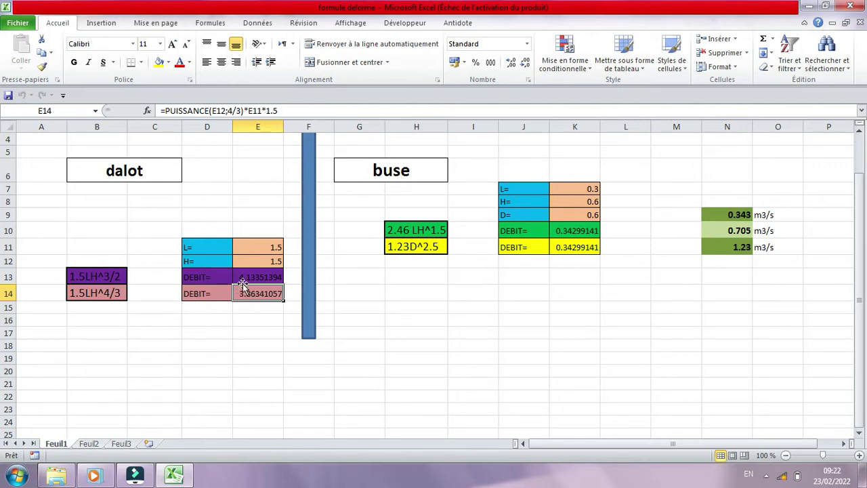
click(266, 277)
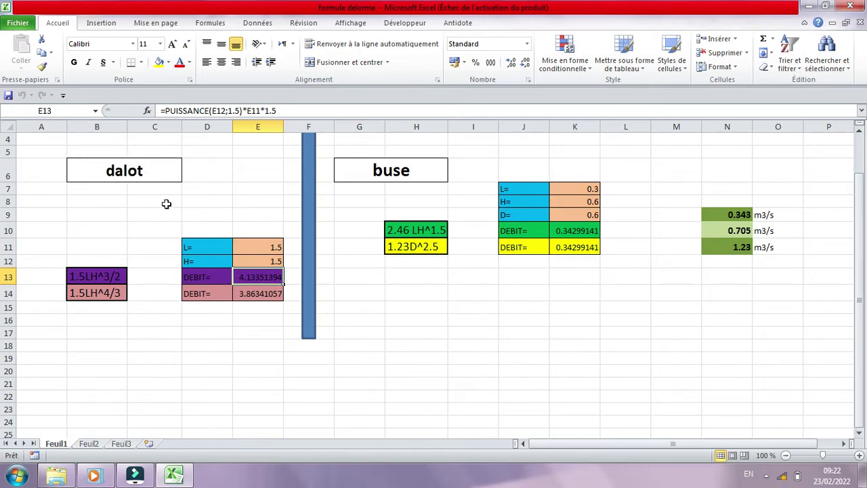
scroll(166, 205, up, 1)
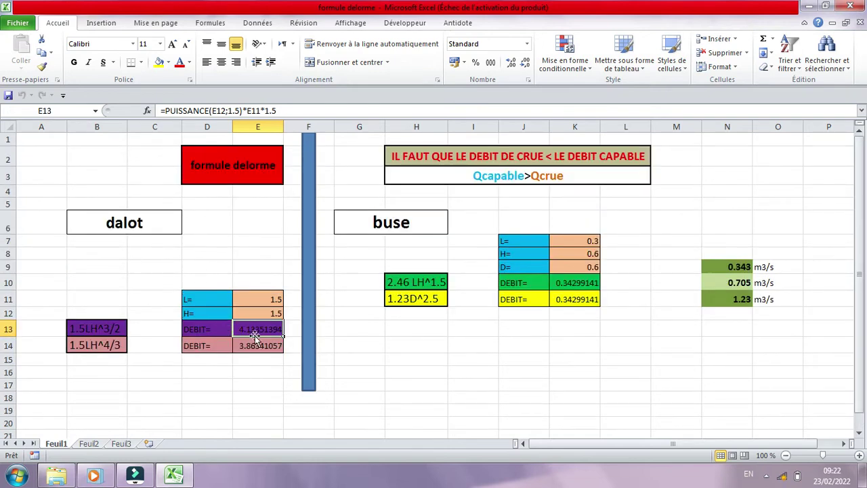
click(251, 293)
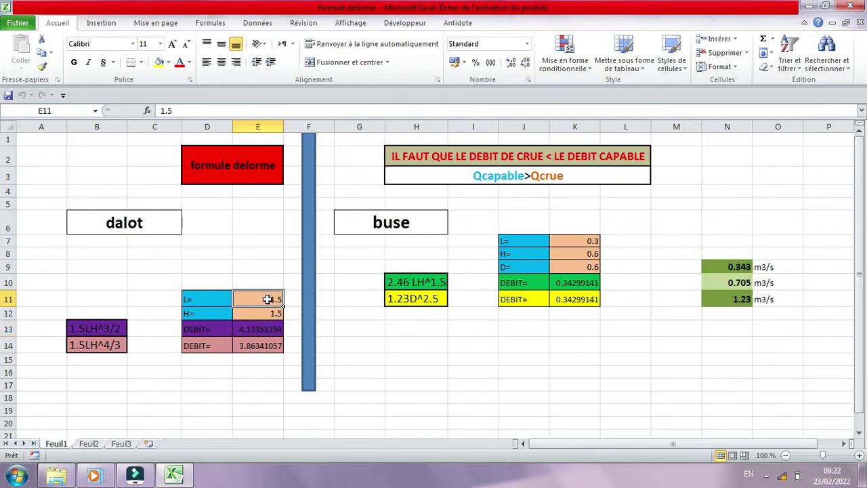
click(257, 313)
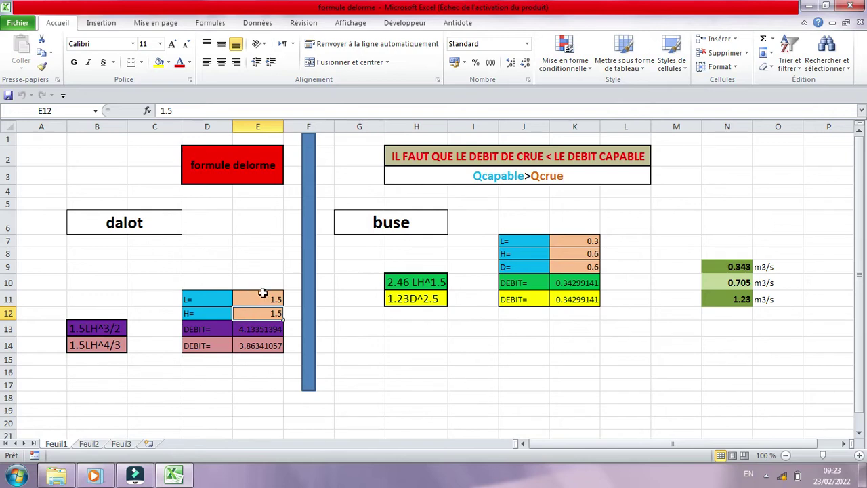
click(252, 332)
click(94, 328)
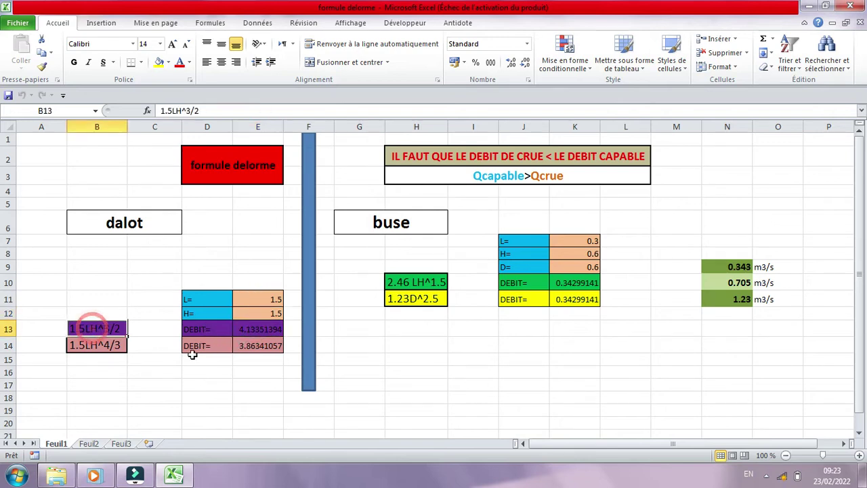
click(252, 345)
click(106, 346)
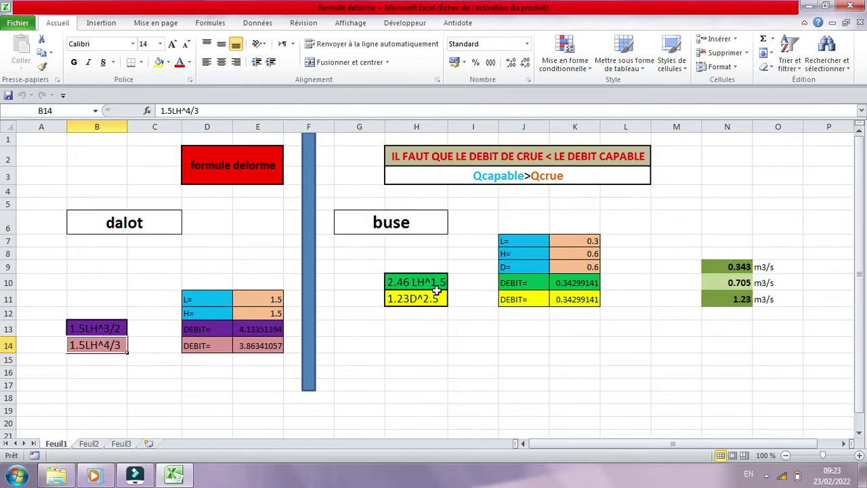
click(578, 241)
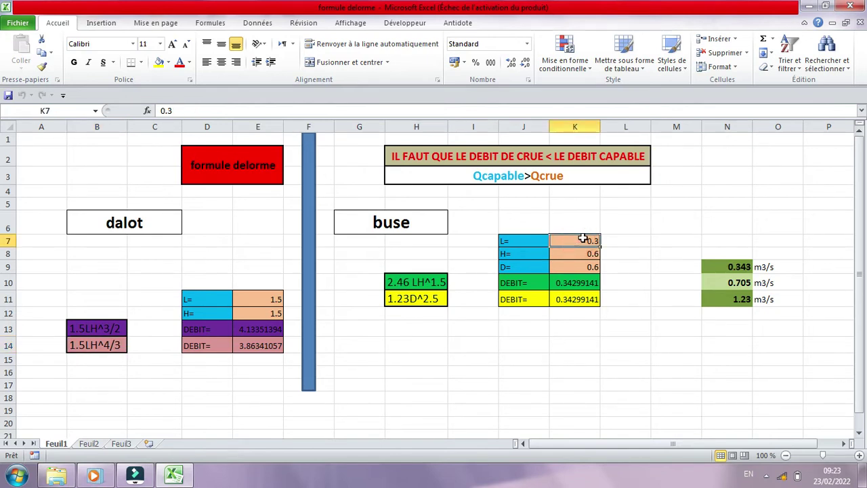
click(504, 252)
click(578, 255)
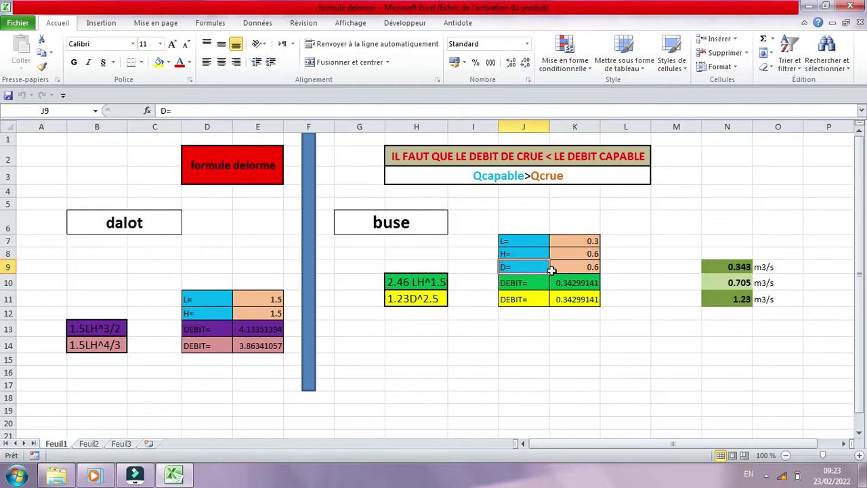
click(588, 267)
click(429, 298)
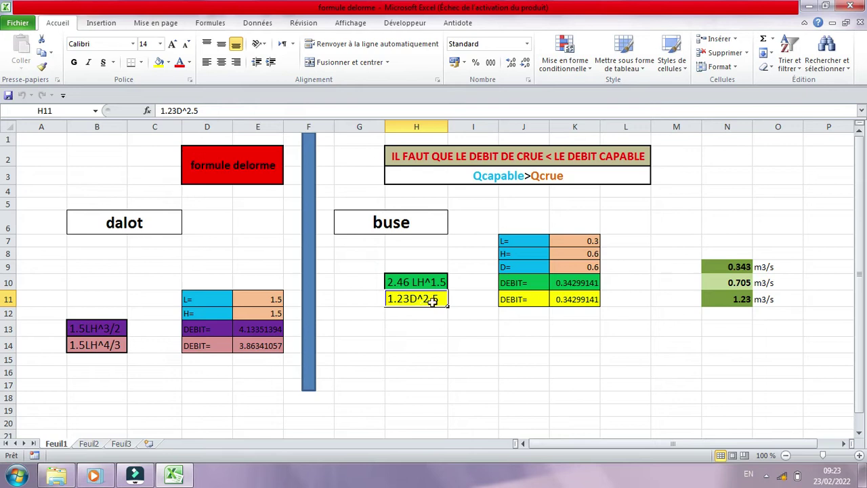
click(586, 300)
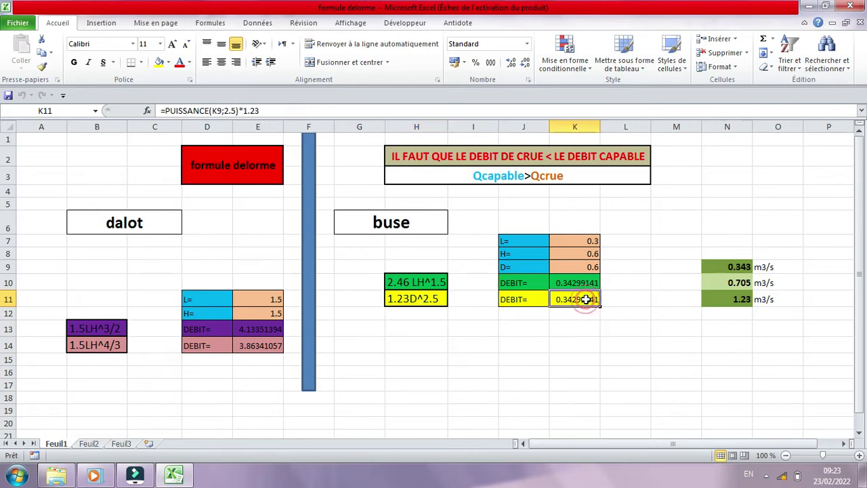
click(583, 282)
click(572, 300)
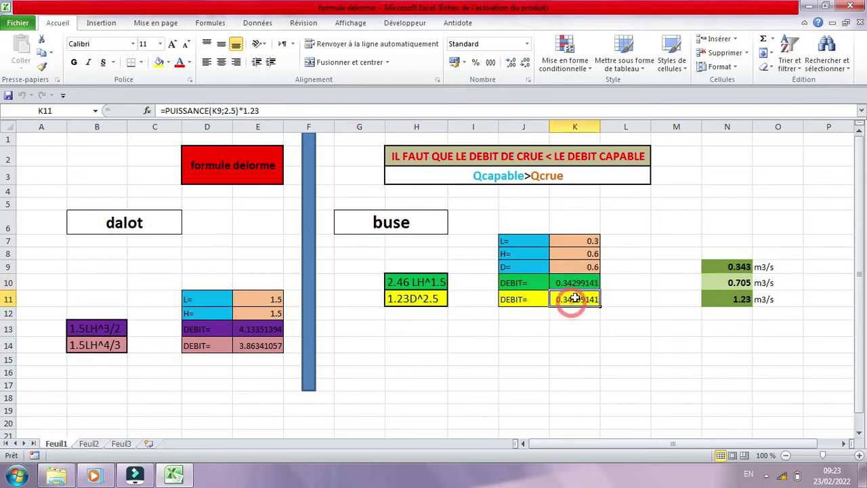
click(591, 240)
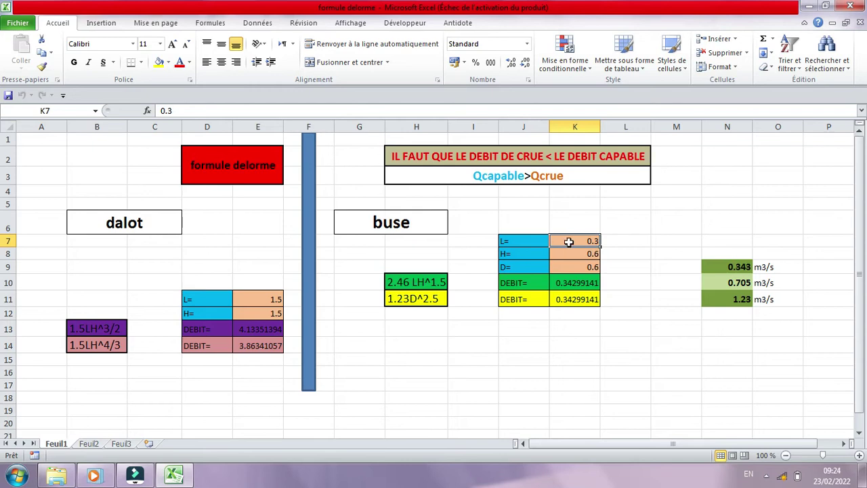
text(0)
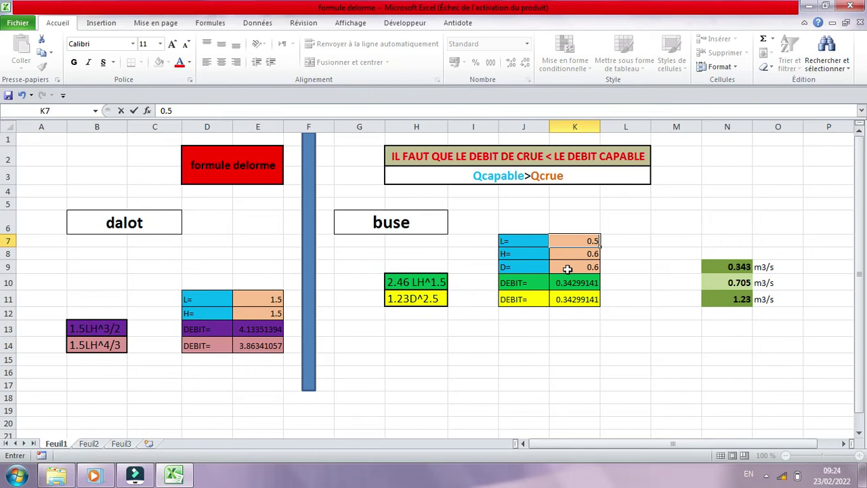
Set the culvert height in K8 to 1 and check the first DEBIT formula.
click(570, 255)
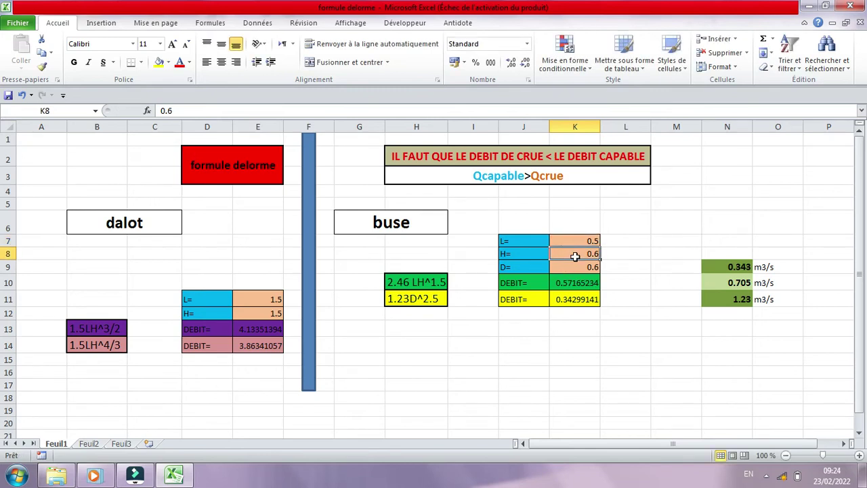
text(1)
click(626, 244)
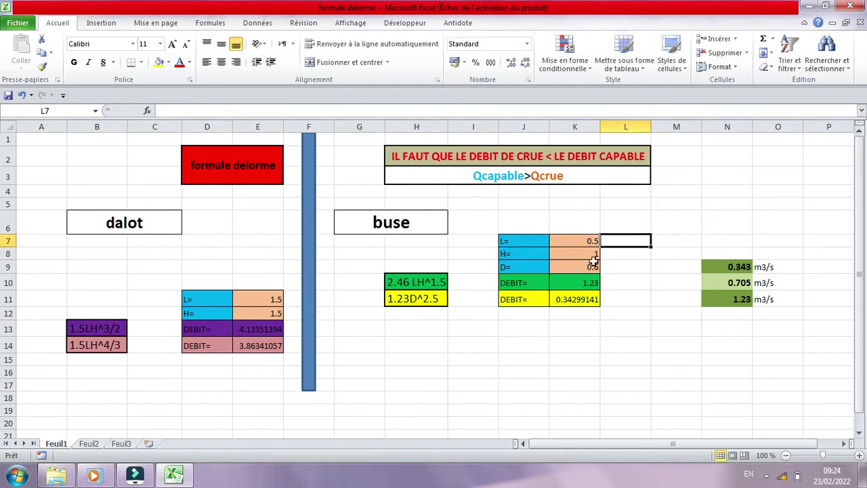
click(574, 283)
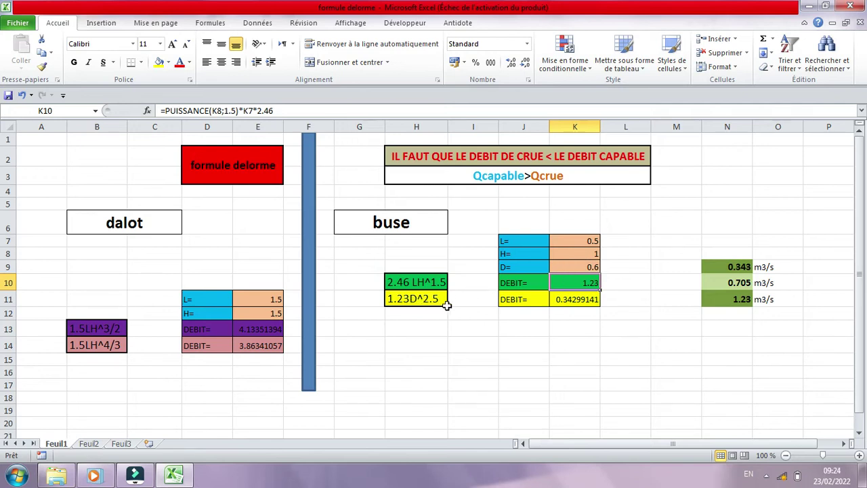
Set the diameter in K9 to 1, check the second DEBIT result, and select the target flows.
click(589, 267)
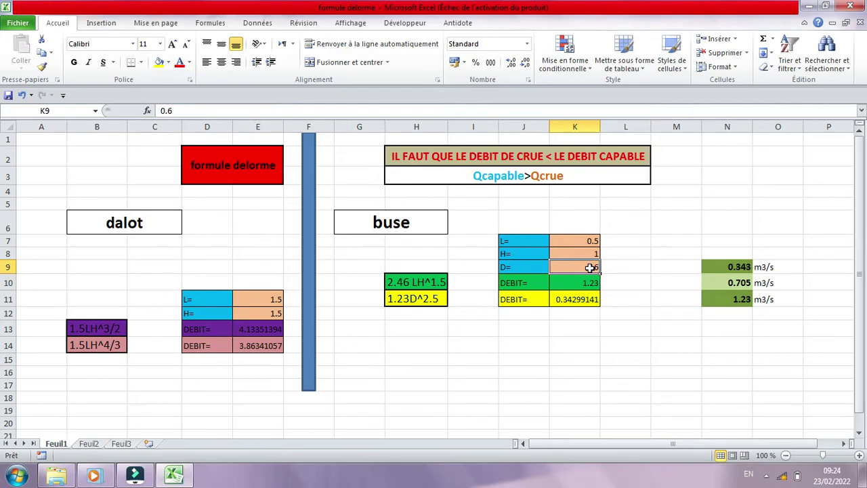
text(1)
click(587, 410)
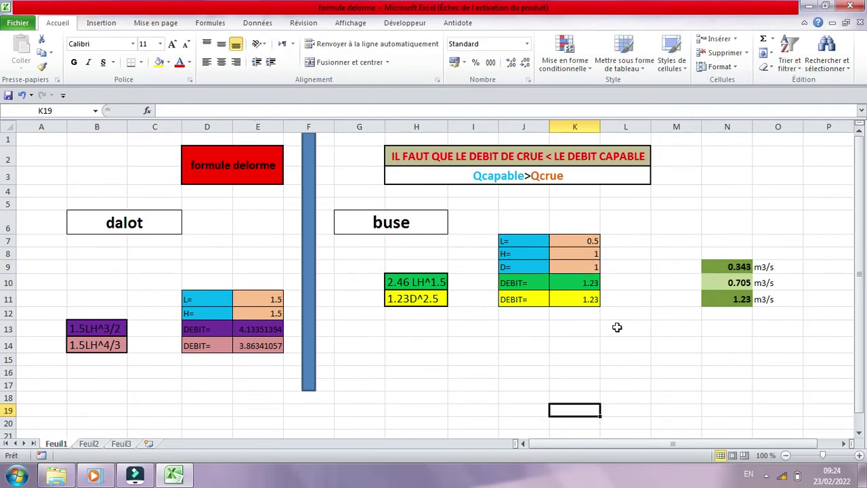
click(591, 298)
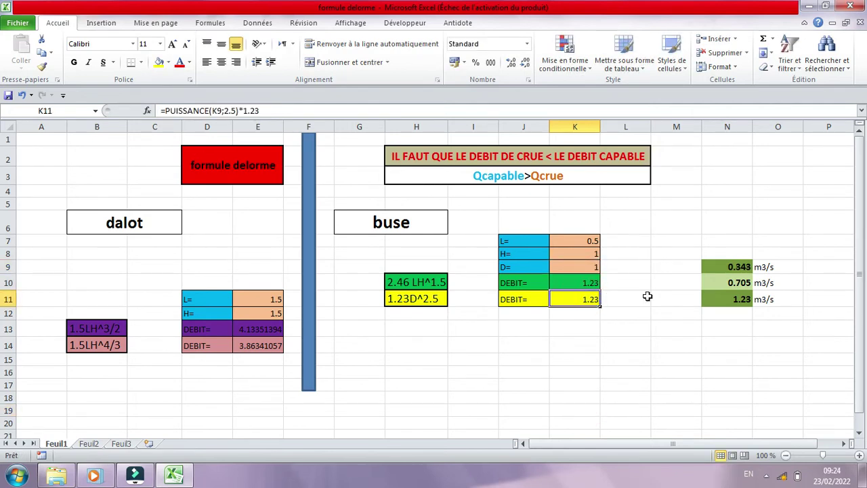
drag(683, 240, 769, 322)
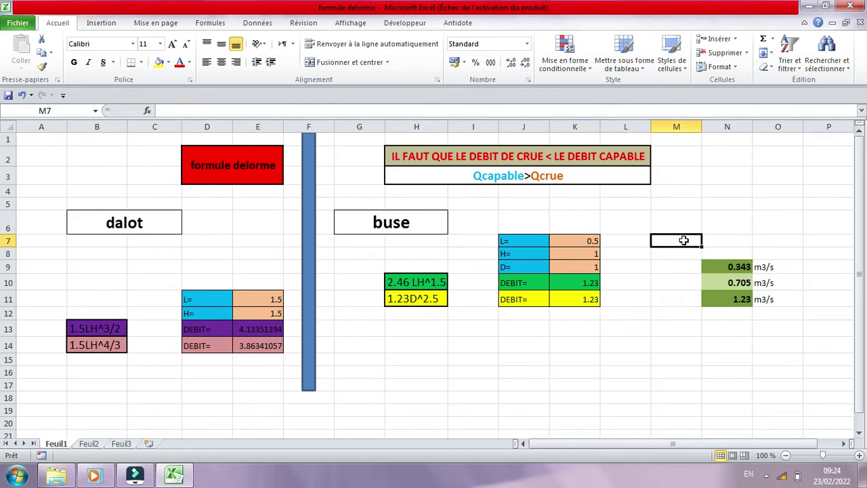
click(742, 265)
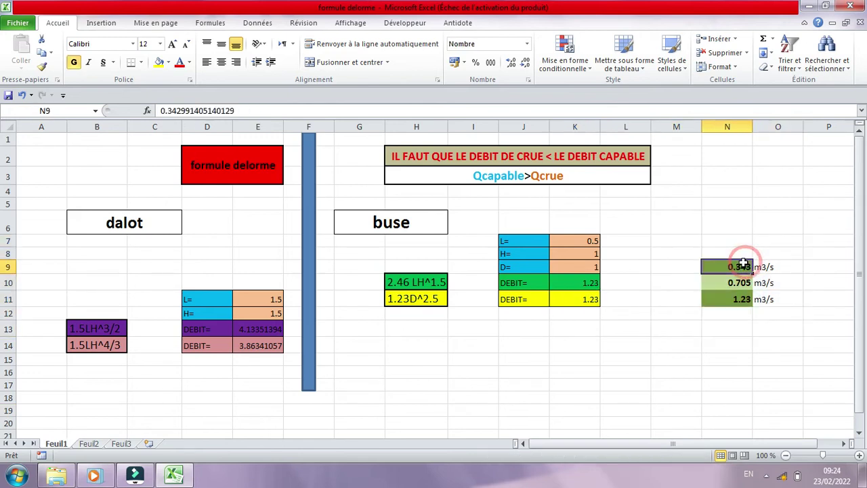
click(735, 300)
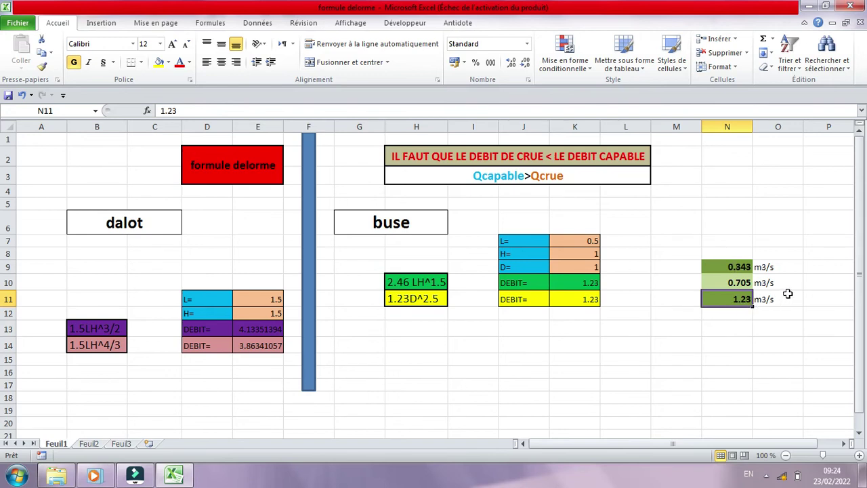
click(730, 281)
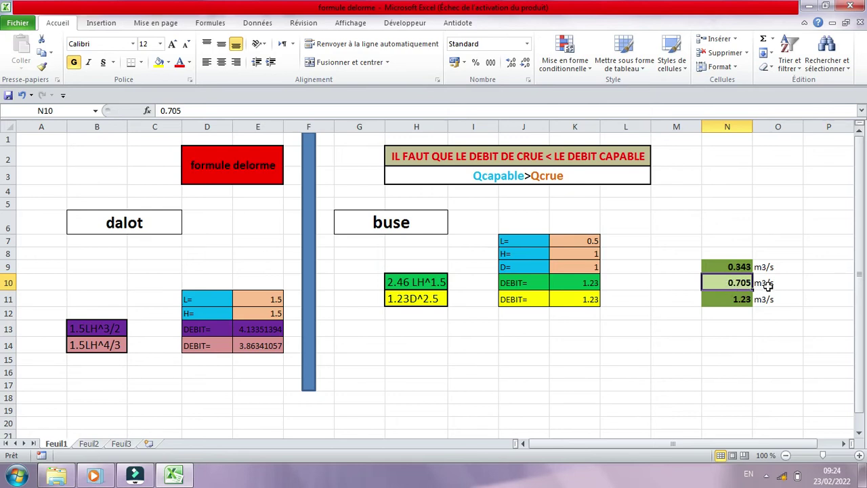
click(765, 284)
click(735, 270)
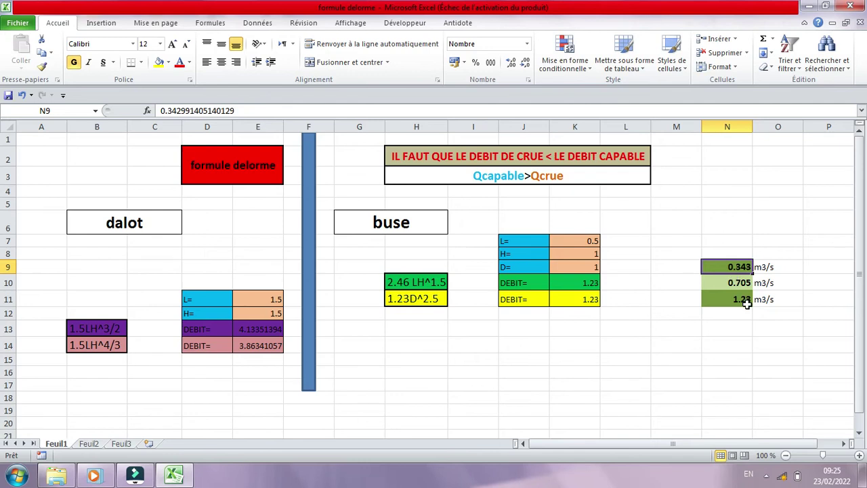
click(742, 302)
click(743, 282)
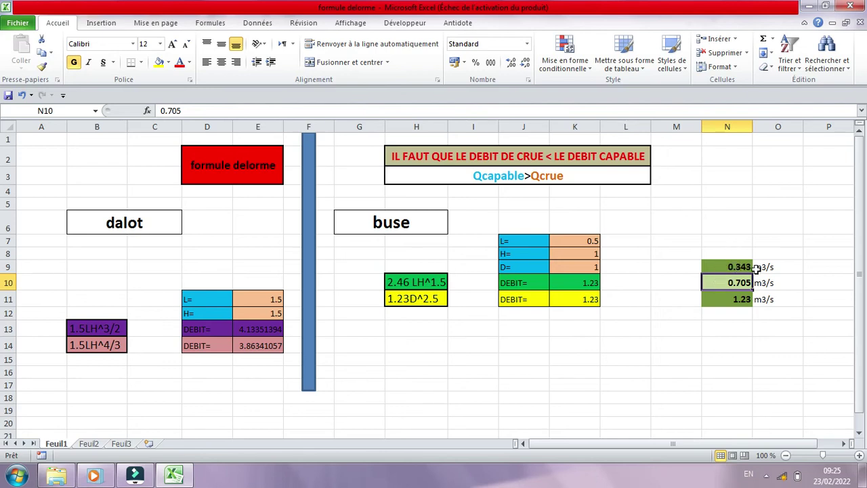
click(745, 268)
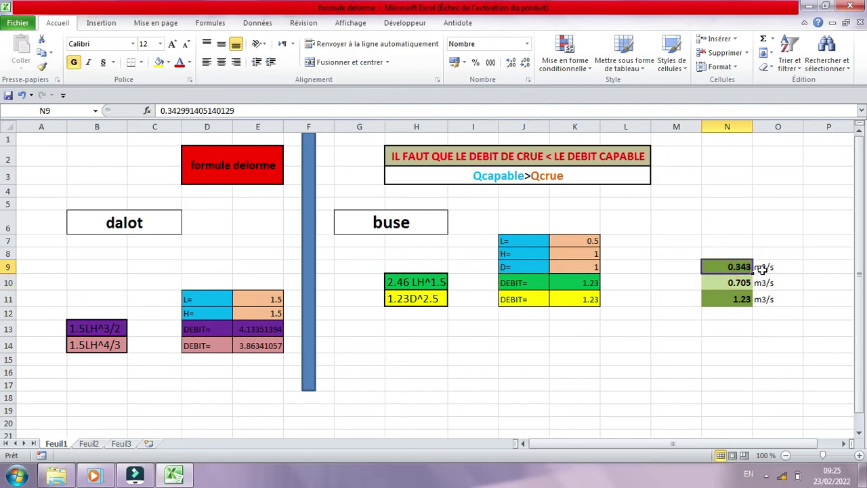
click(762, 269)
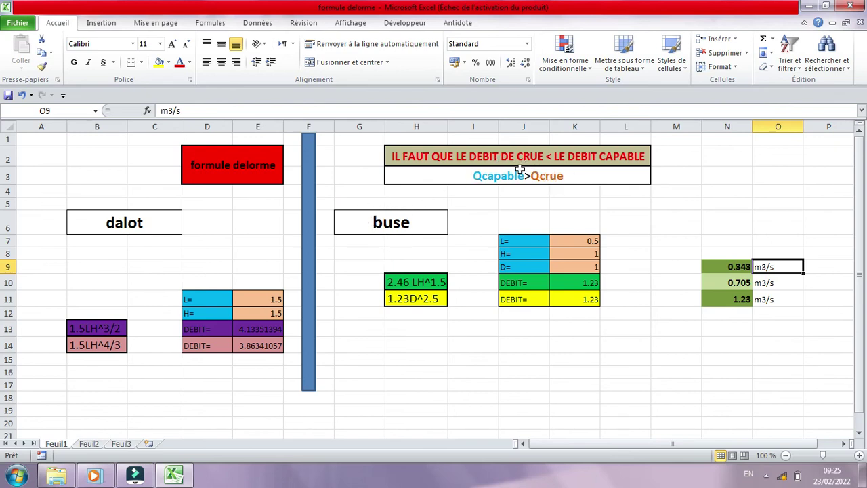
click(541, 201)
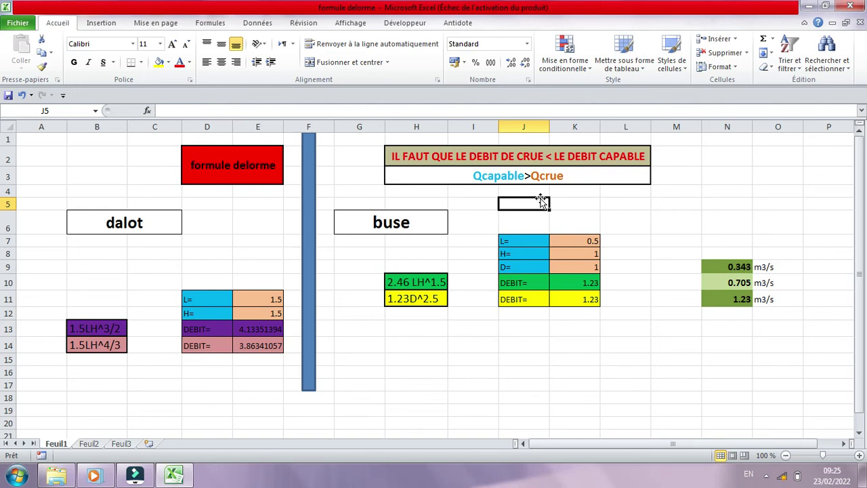
click(778, 163)
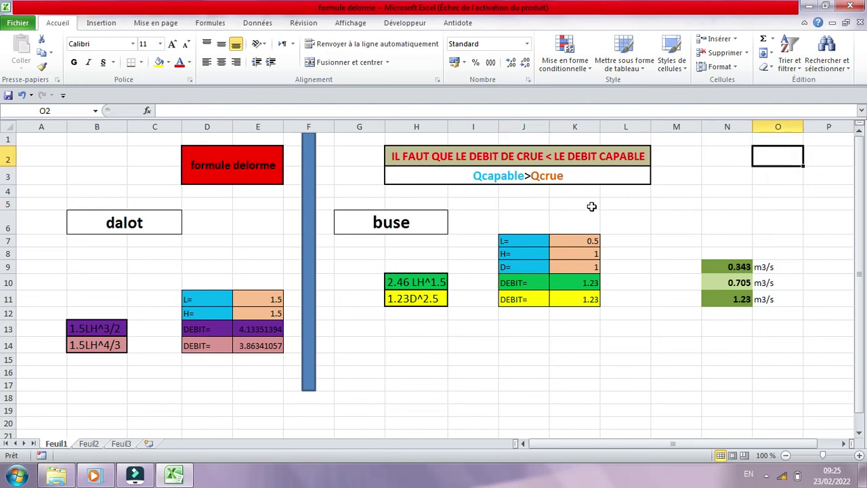
click(528, 204)
click(680, 202)
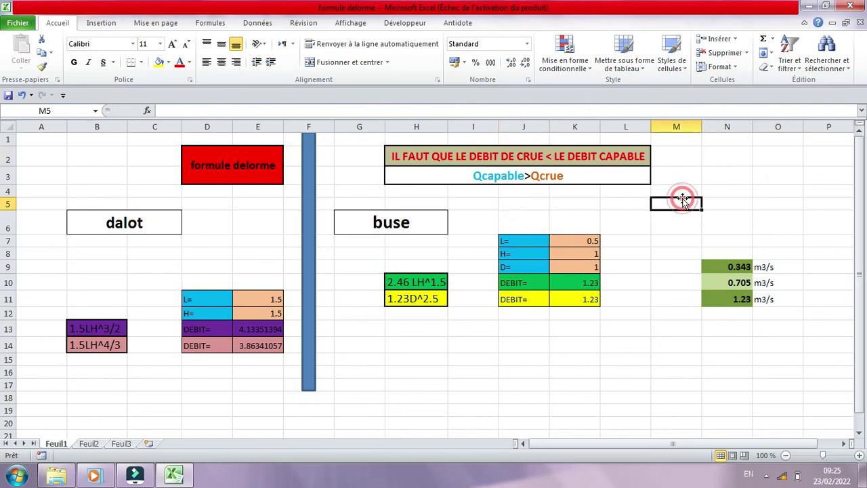
click(522, 224)
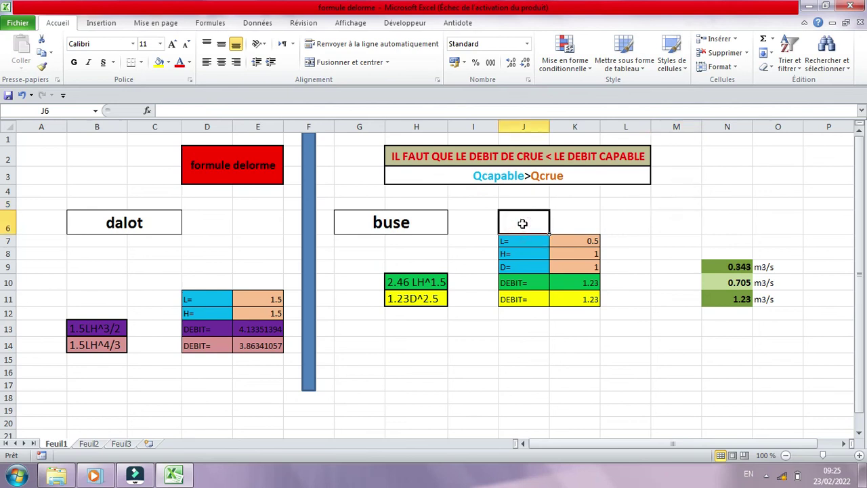
click(556, 237)
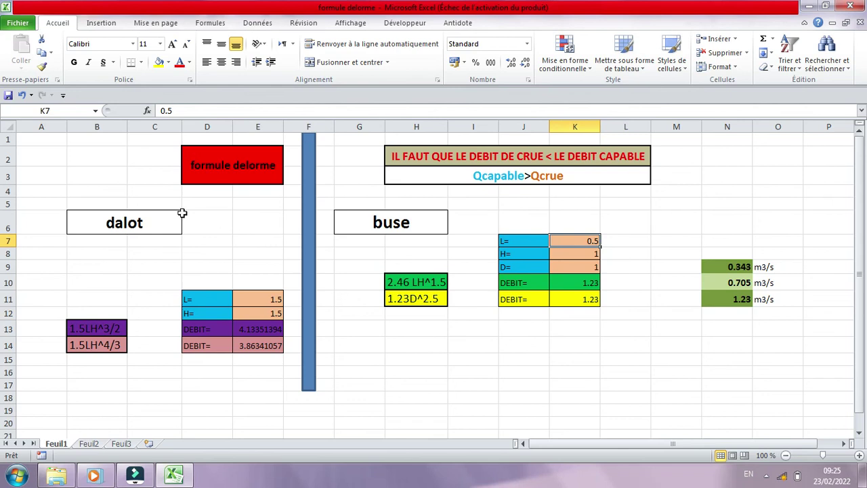
click(132, 215)
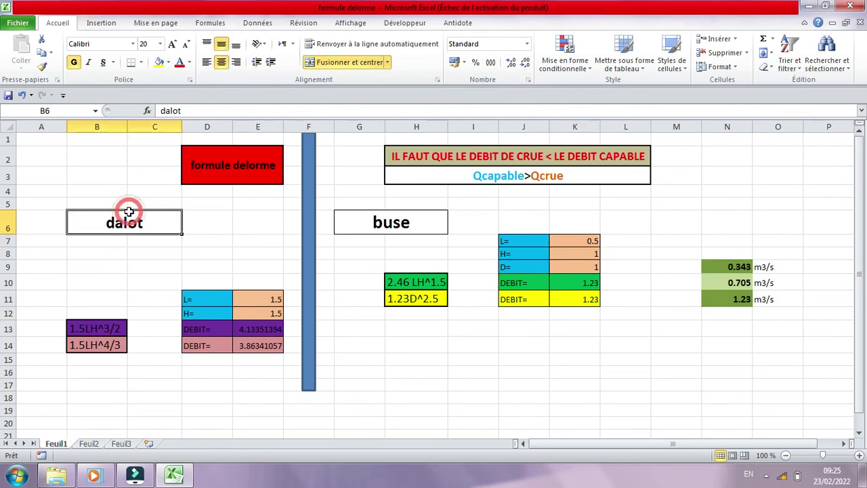
click(425, 222)
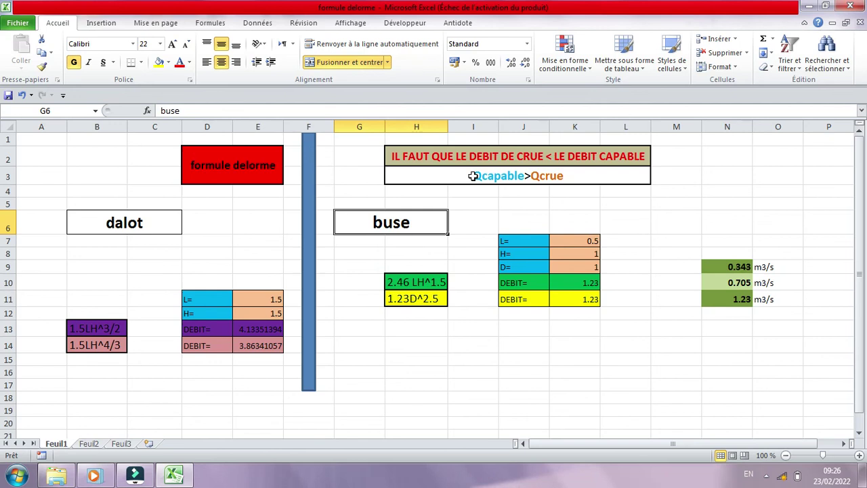
click(456, 263)
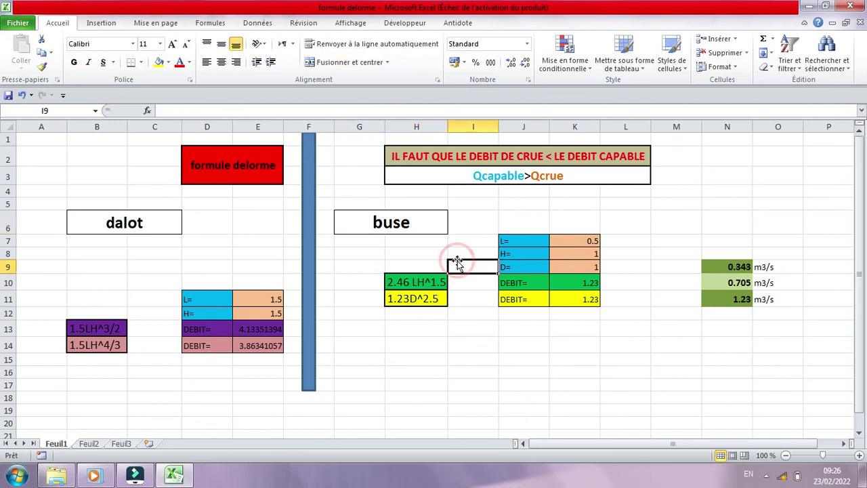